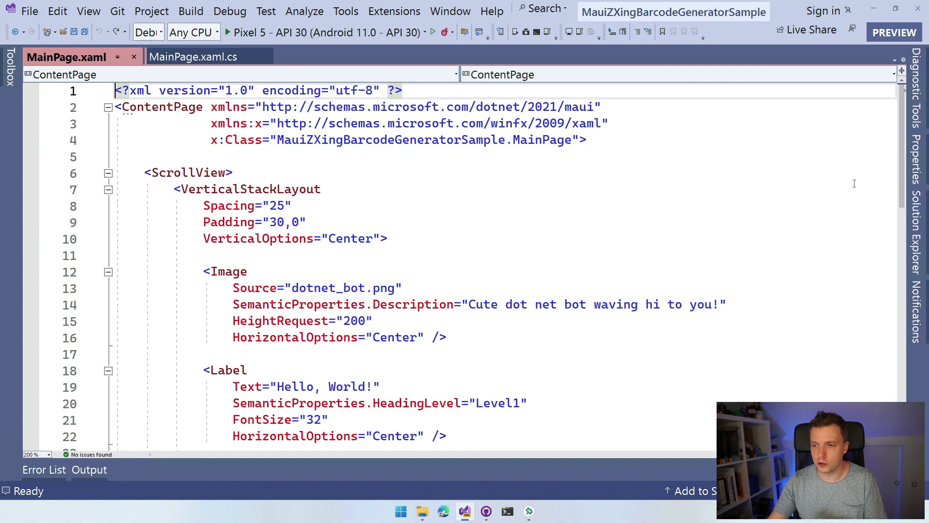
Find and install the ZXing.Net.Maui 0.1.0-preview.5 prerelease package through NuGet.
click(914, 225)
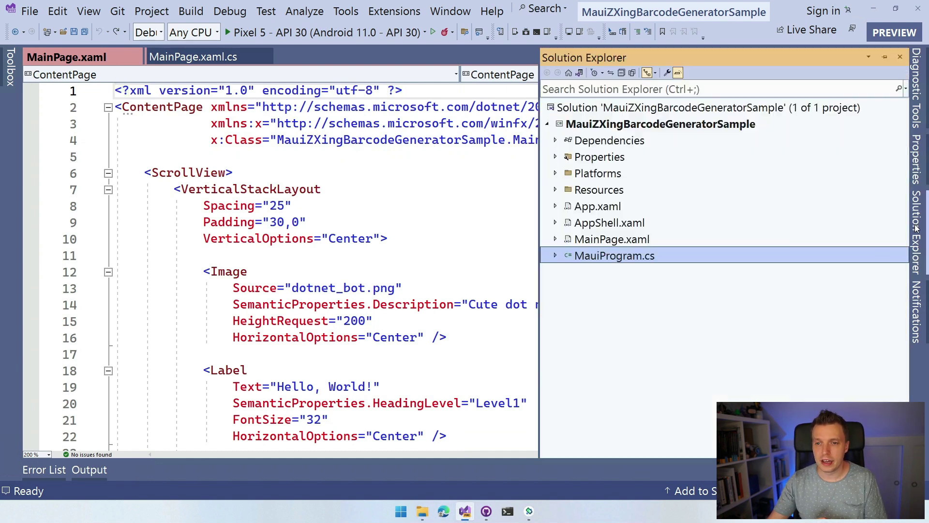
right_click(628, 126)
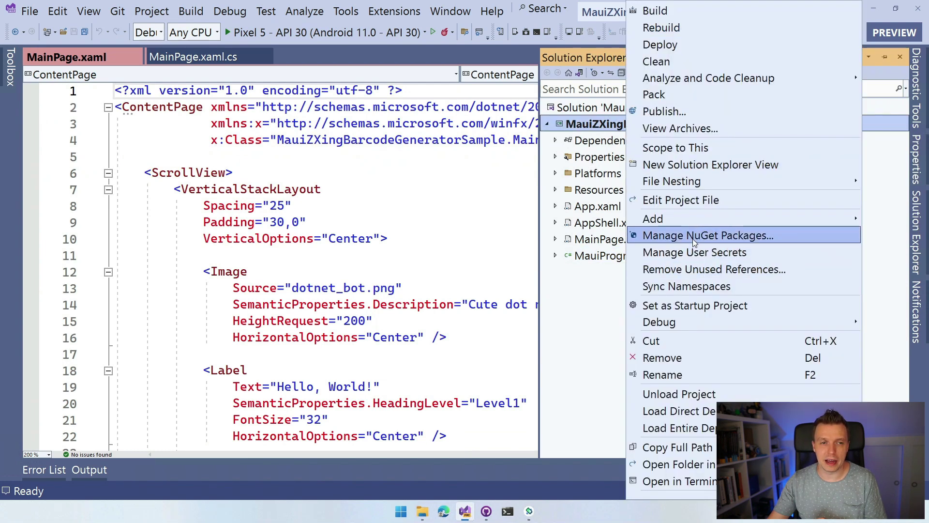
click(694, 242)
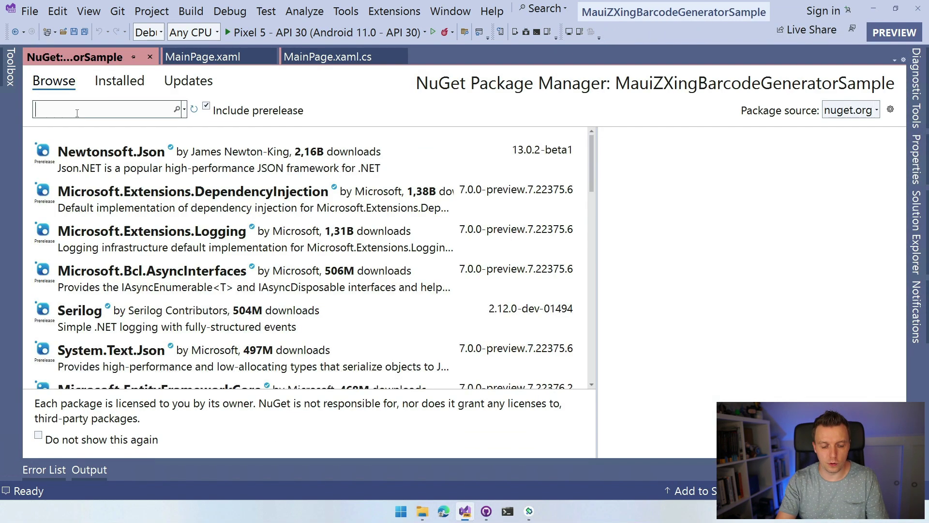
text(ZXing.N)
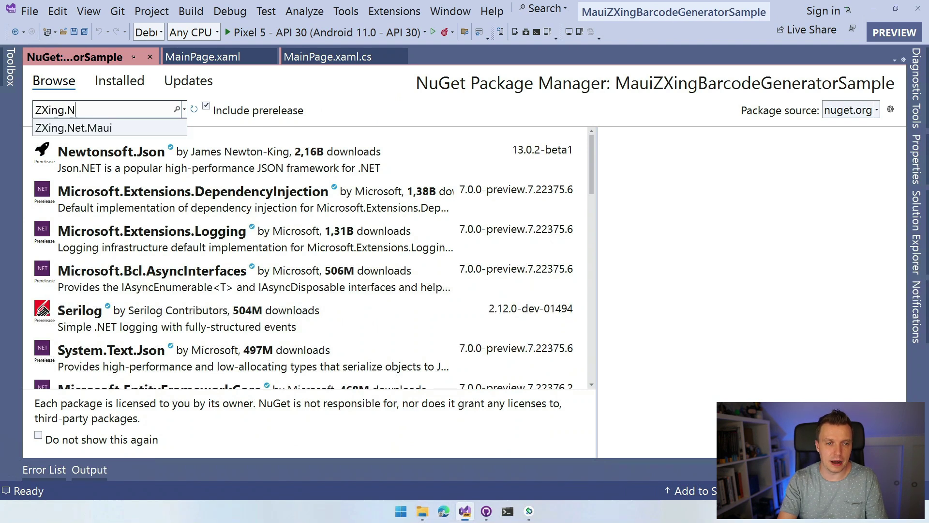
text(et.Maui)
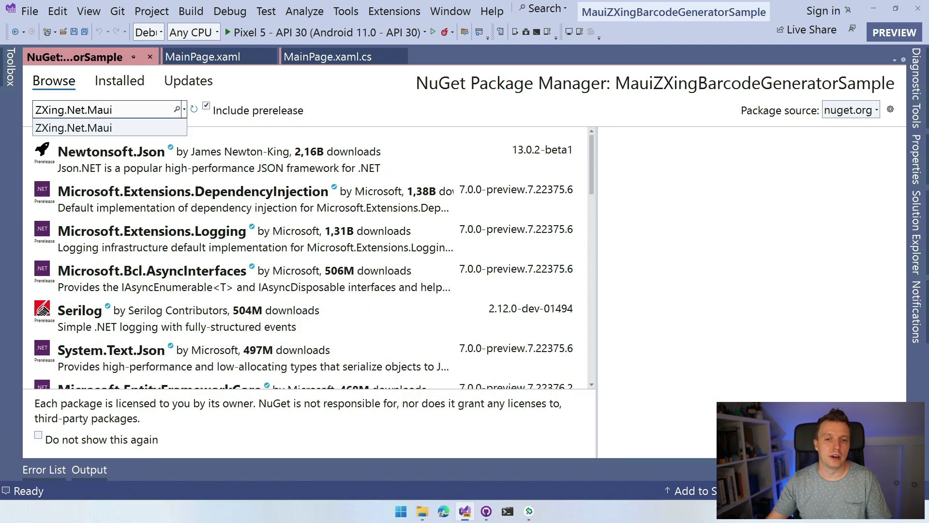
click(203, 157)
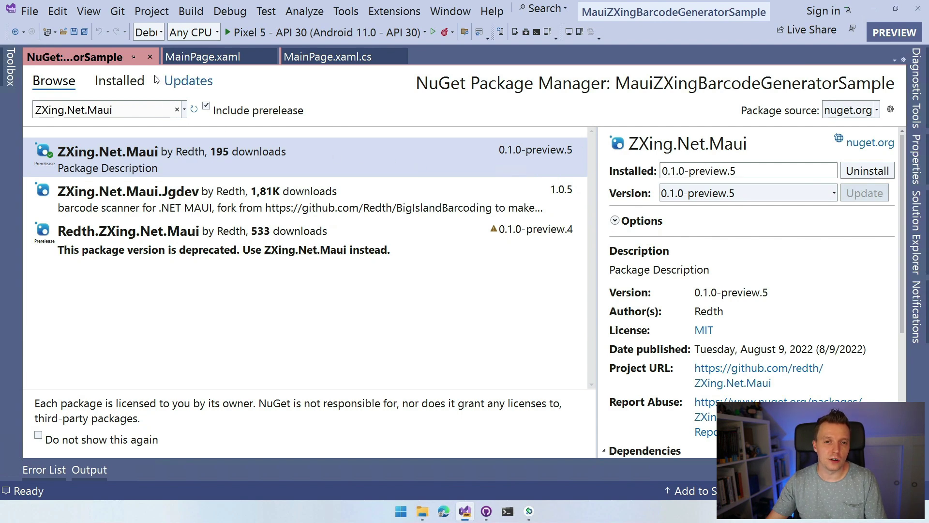
Close package management and open MauiProgram.cs from Solution Explorer.
click(151, 58)
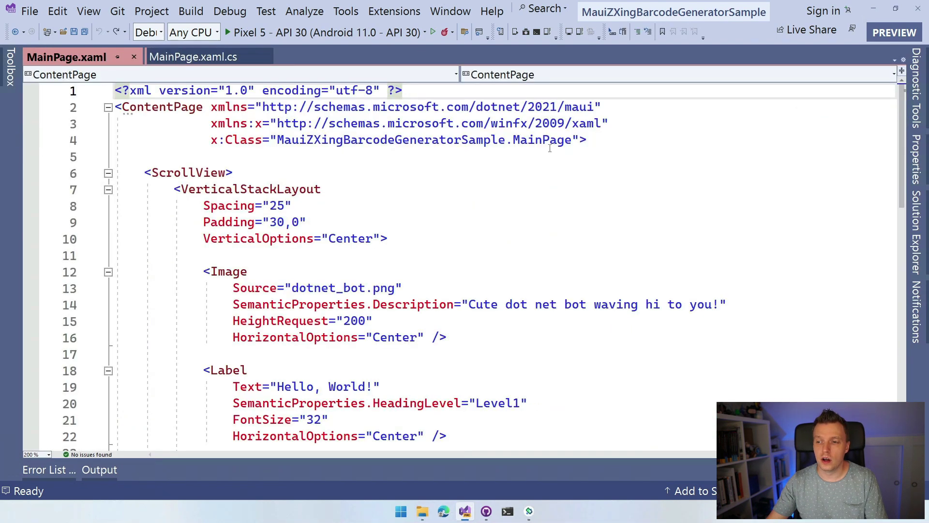
click(915, 232)
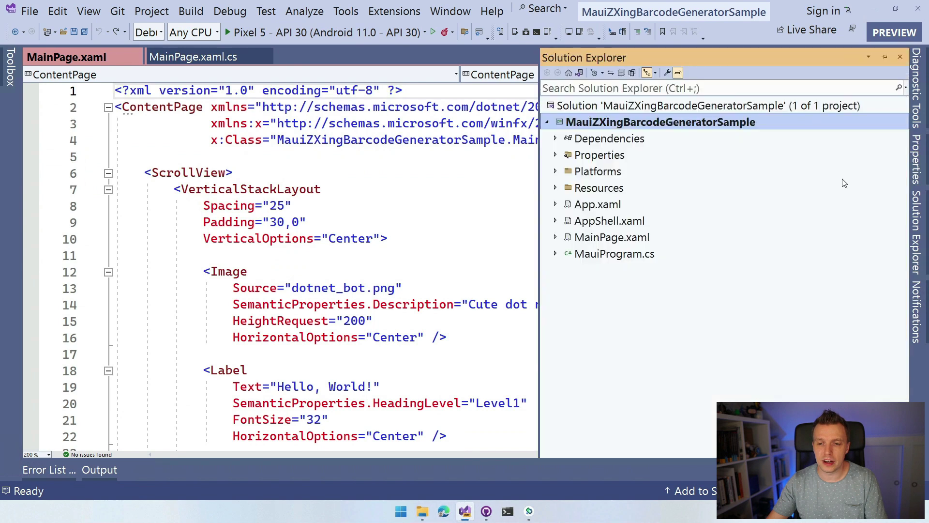
double_click(617, 254)
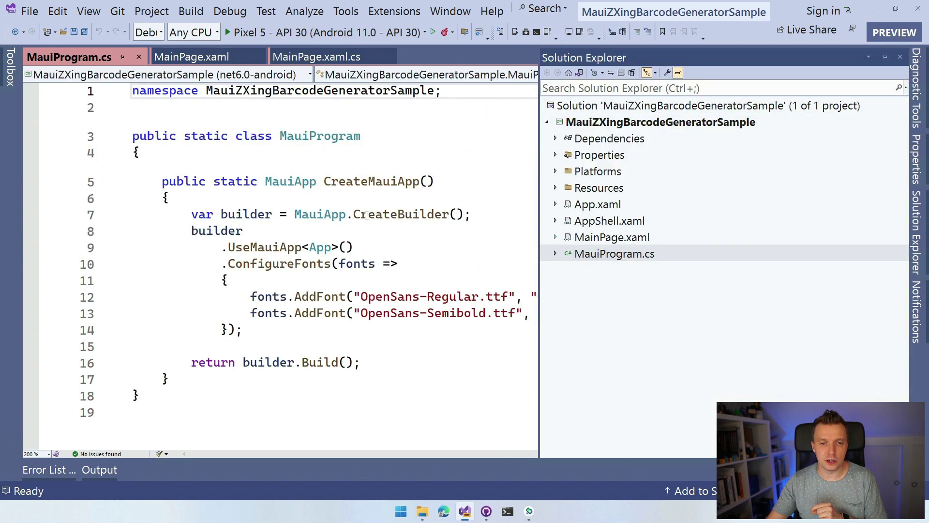
Add .UseBarcodeReader() after UseMauiApp<App>() and save MauiProgram.cs.
click(363, 247)
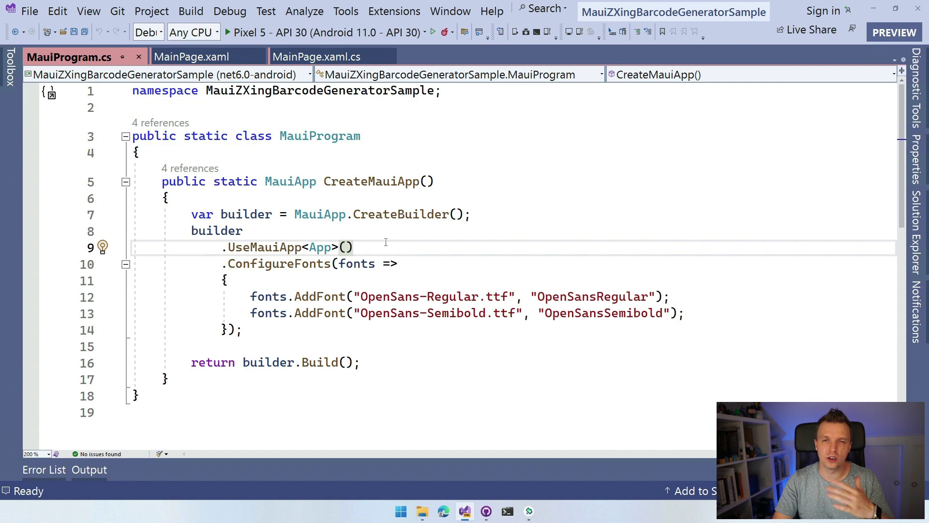
key(Return)
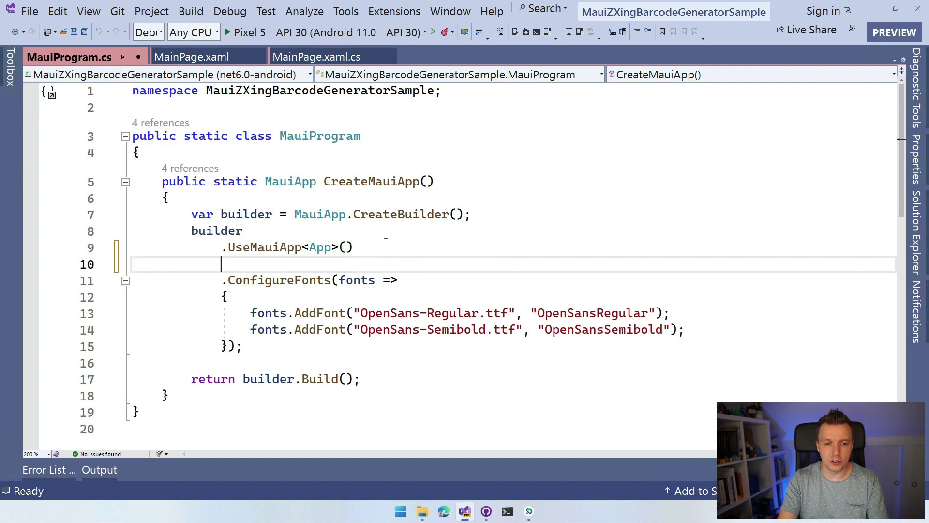
text(.User)
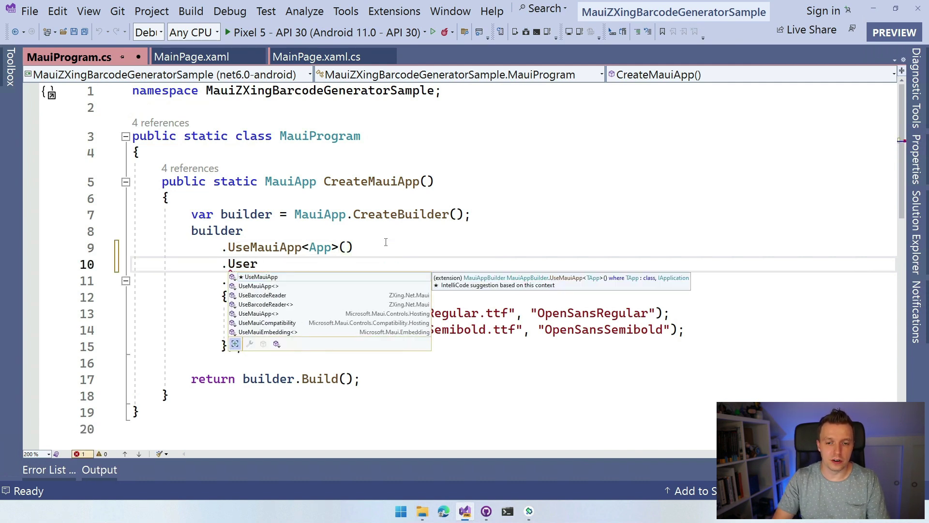
key(Down)
key(Down)
key(Tab)
text(())
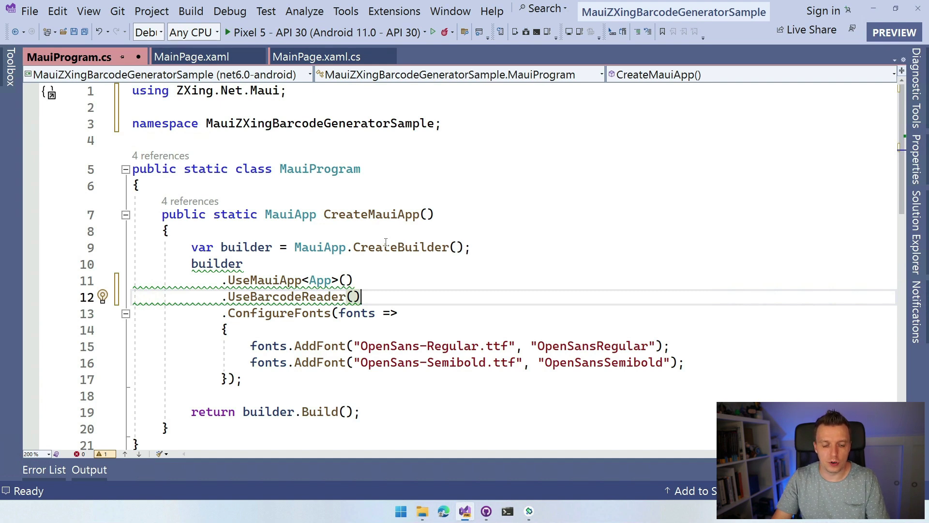
key(ctrl+s)
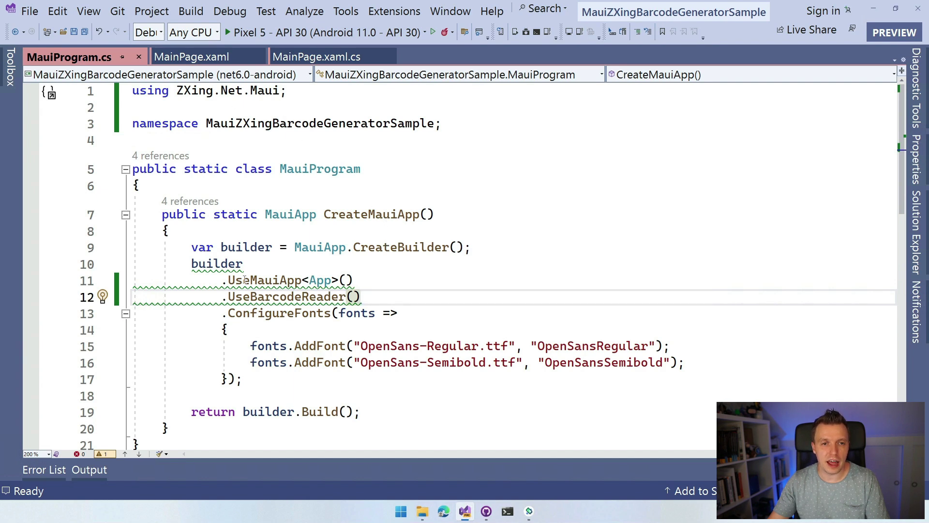
drag(134, 91, 288, 91)
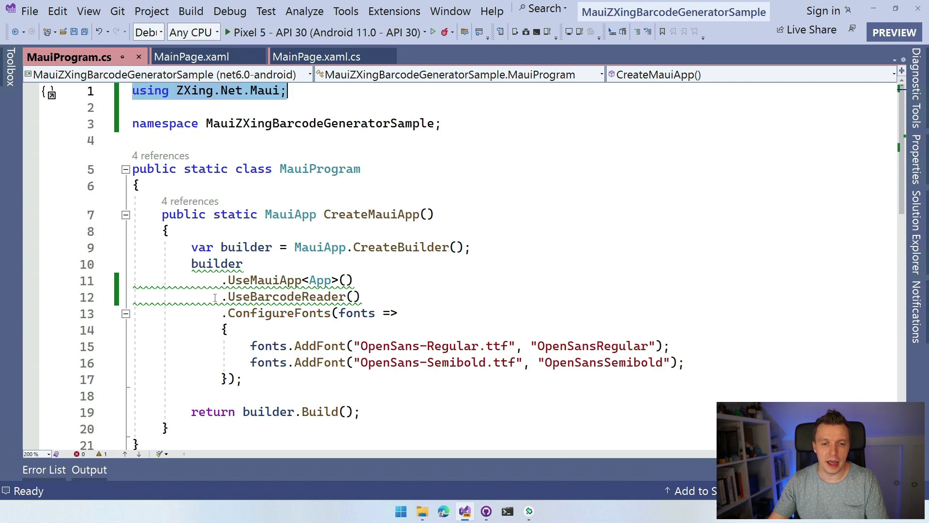
click(388, 296)
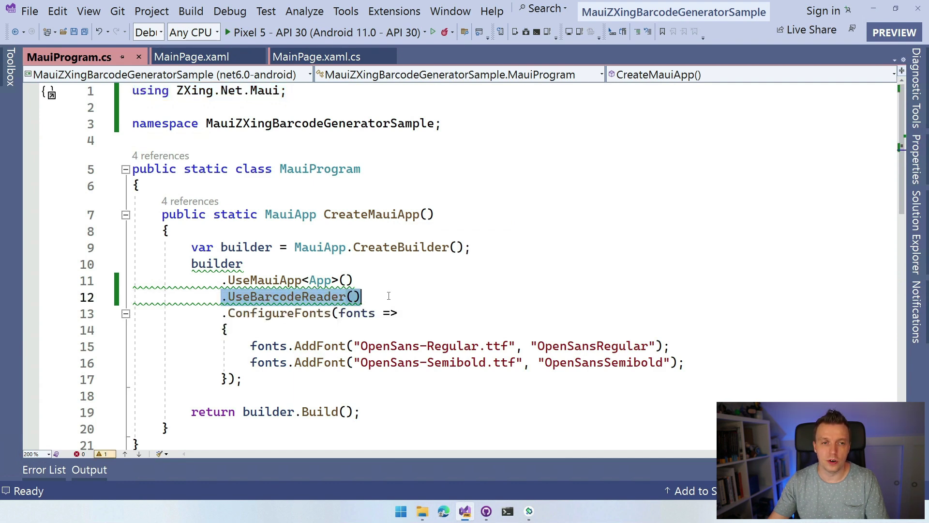
Declare a zxing namespace for ZXing.Net.Maui.Controls in MainPage.xaml and save.
click(138, 57)
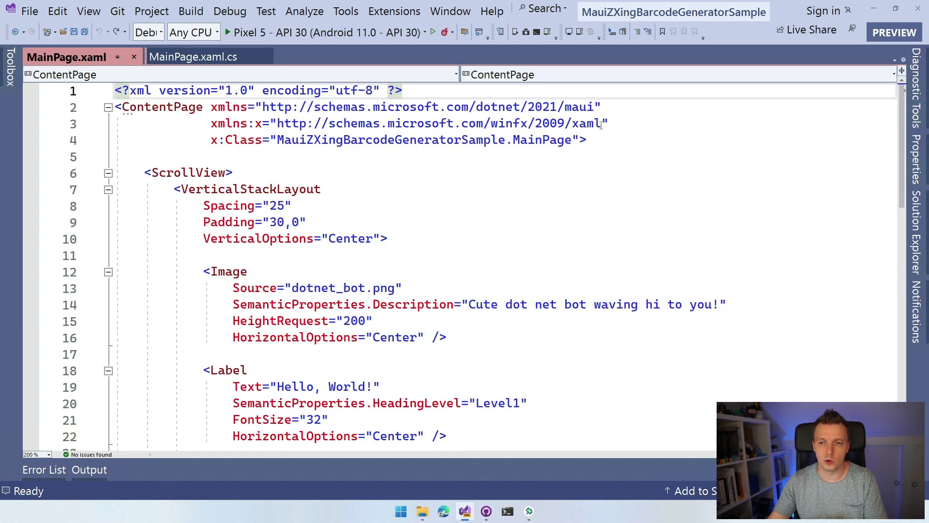
click(635, 124)
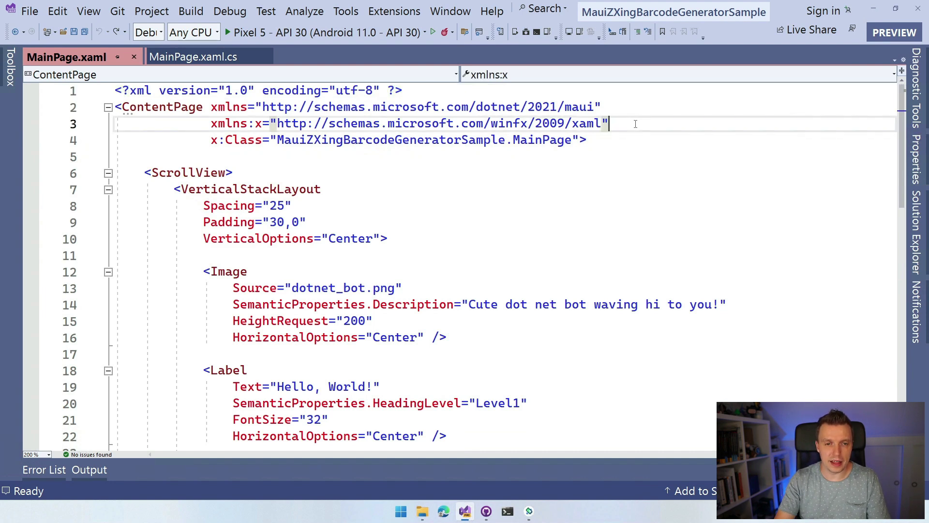
key(Return)
text(xml)
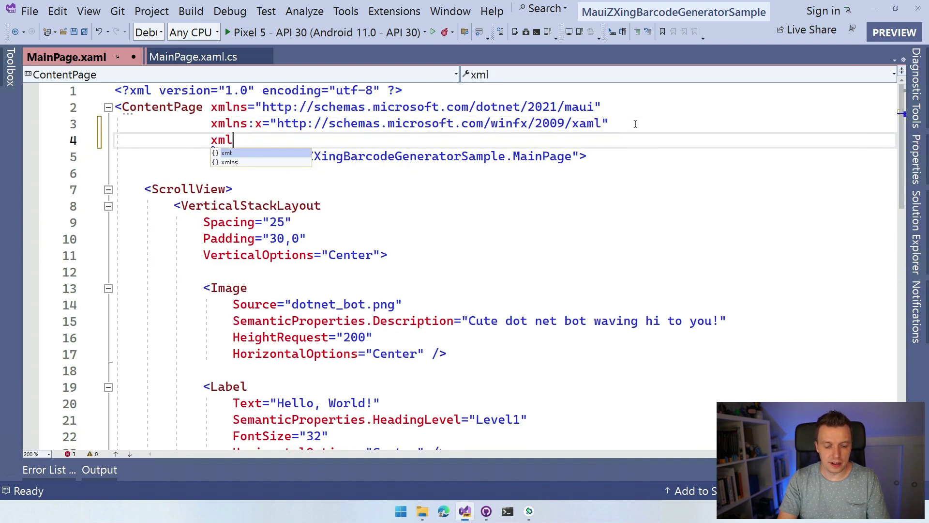
text(ns)
text(x=)
text(zxing")
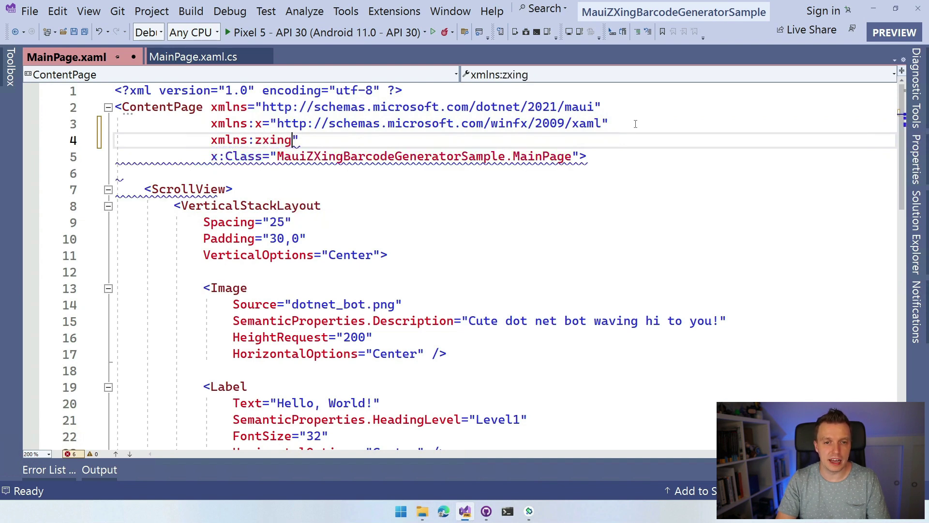
key(shift+Left)
key(shift+Left)
key(shift+Left)
key(shift+Left)
key(shift+Left)
key(shift+Left)
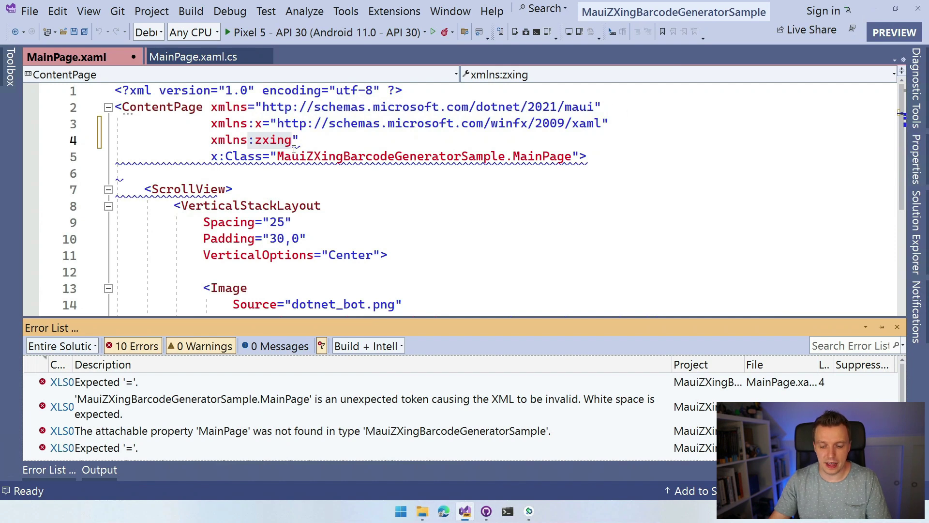
key(Right)
text(=")
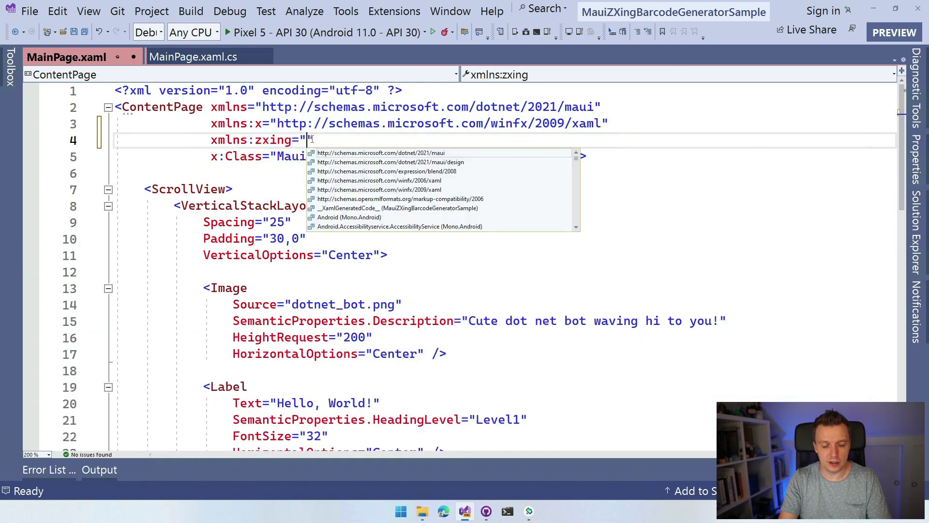
text(zxing)
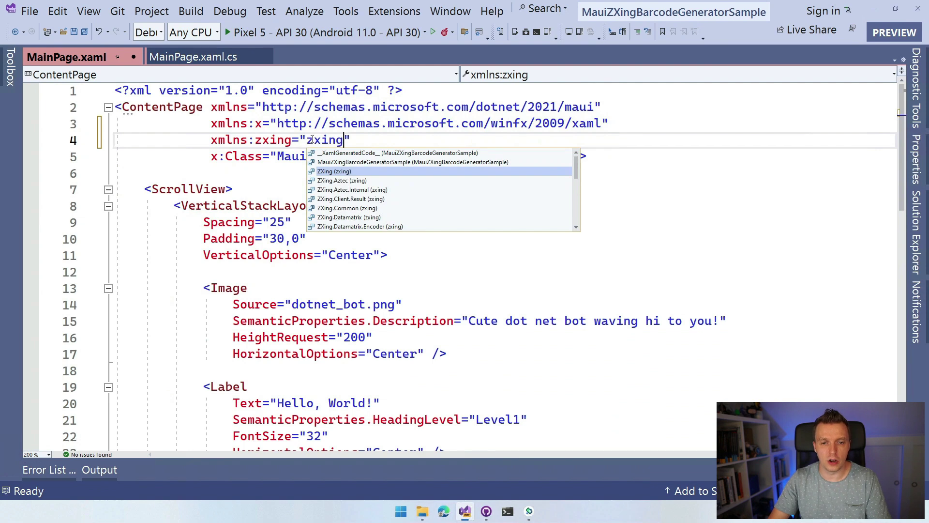
key(Down)
key(Down)
key(Down)
key(Down)
key(Down)
key(Down)
key(Down)
key(Down)
key(Down)
key(Down)
key(Down)
key(Return)
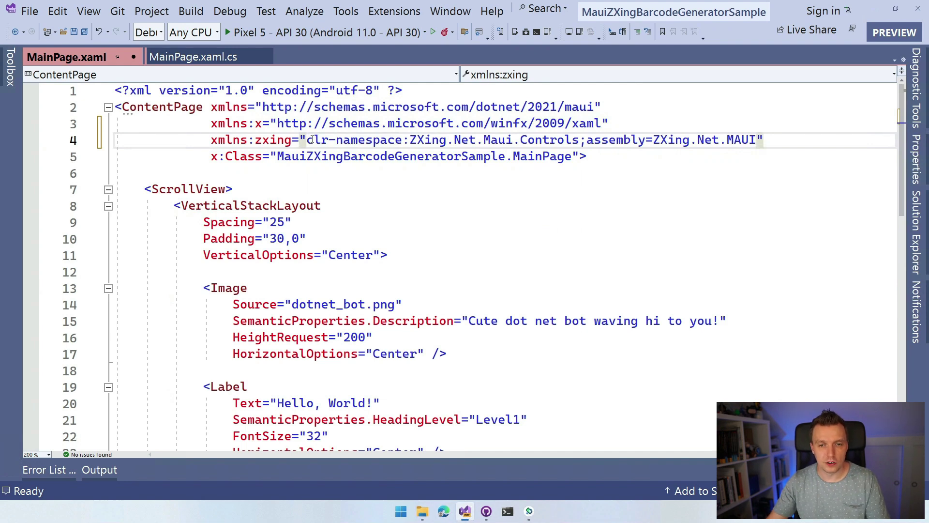
key(ctrl+s)
scroll(307, 223, down, 1)
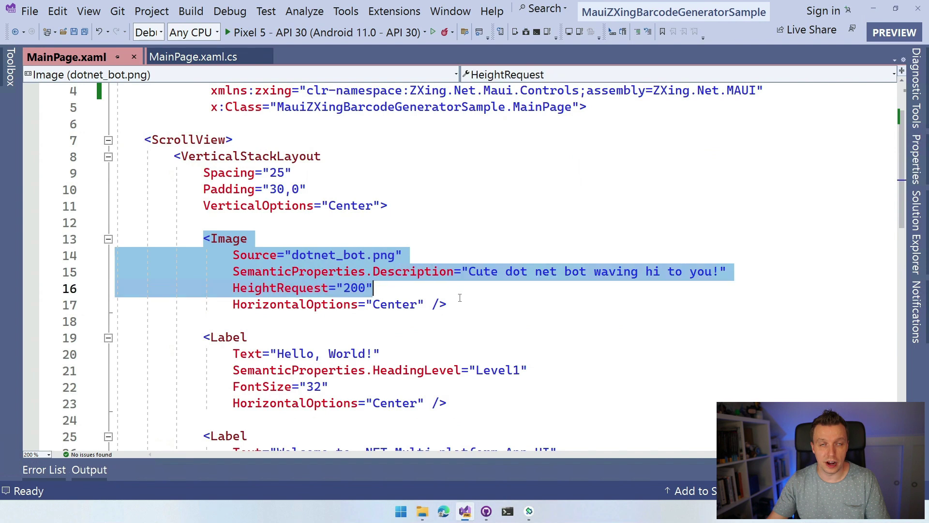
Replace the dotnet_bot Image element with a zxing BarcodeGeneratorView.
drag(206, 237, 518, 304)
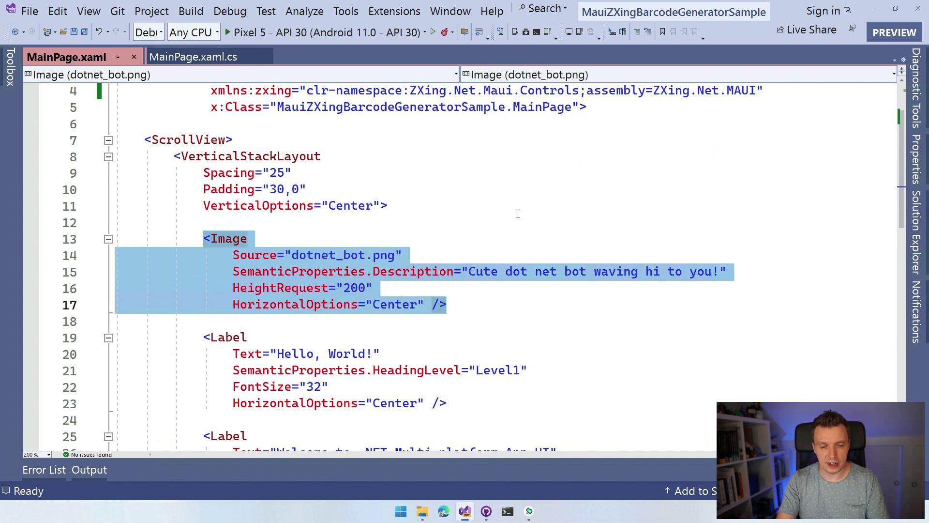
text(<zxing:)
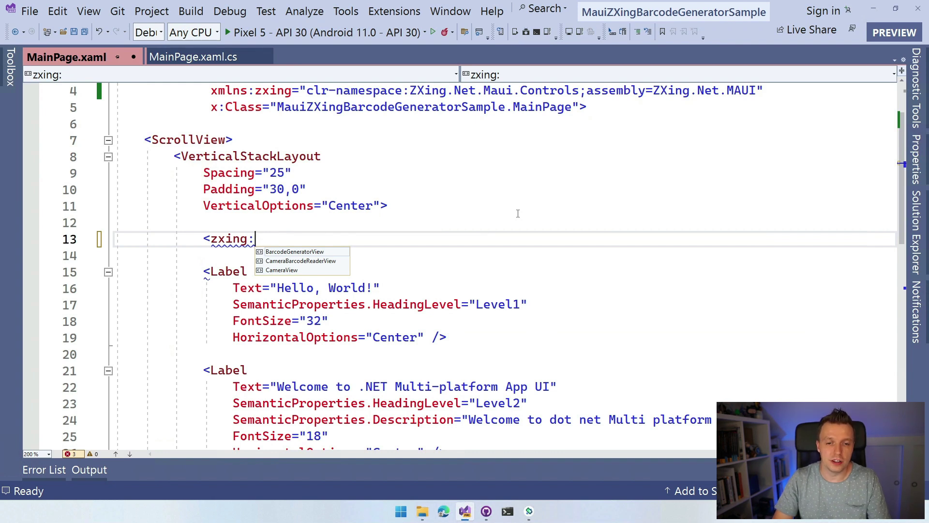
key(Down)
key(Down)
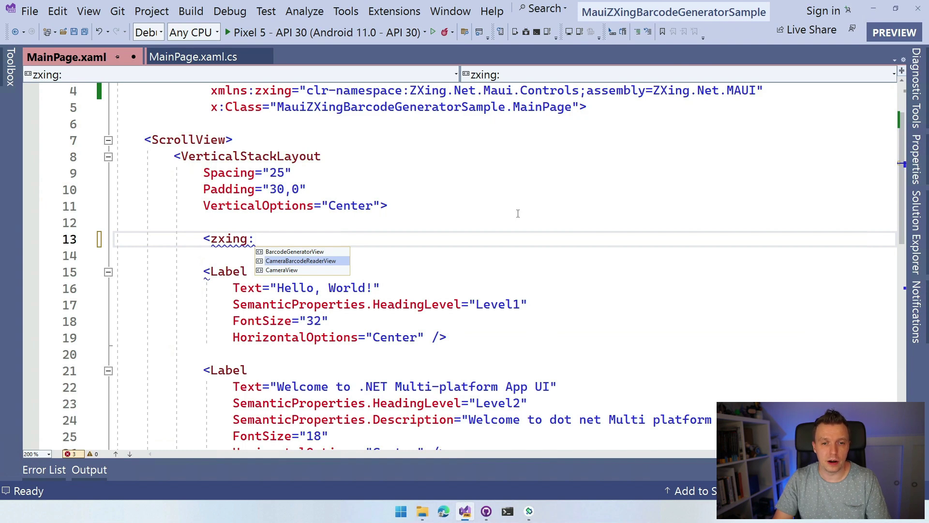
key(Up)
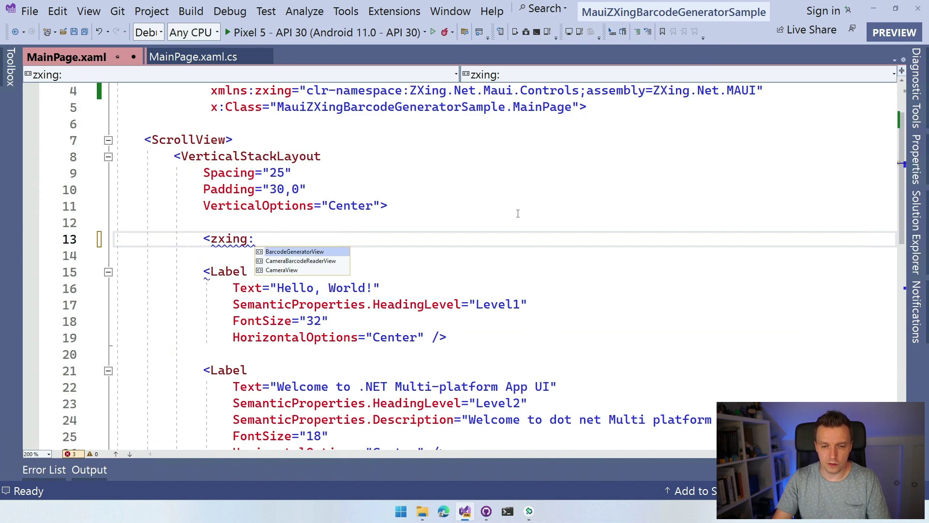
key(Tab)
text(/>)
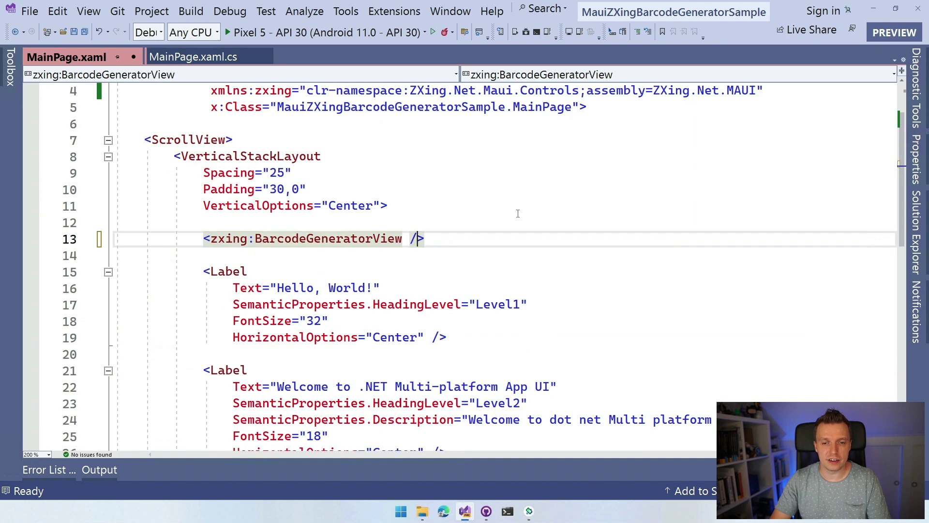
key(Left)
key(Left)
key(Left)
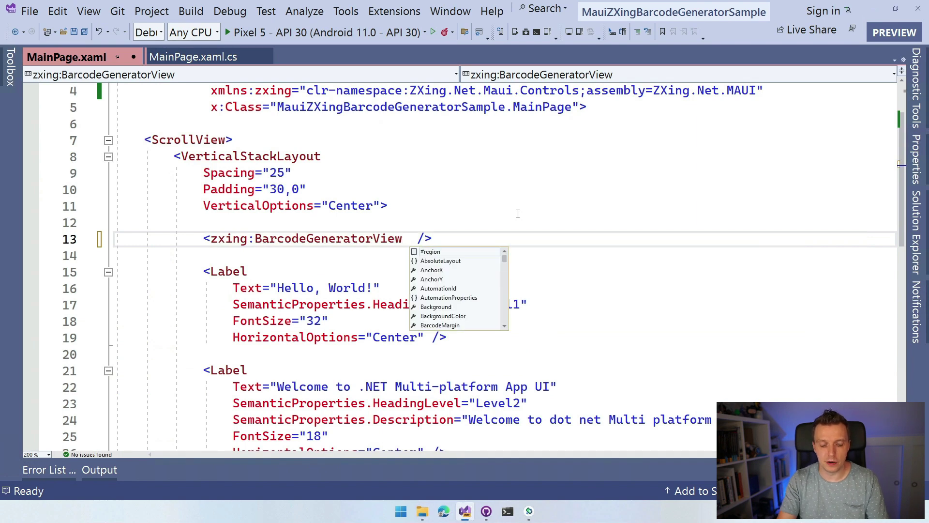
text(for)
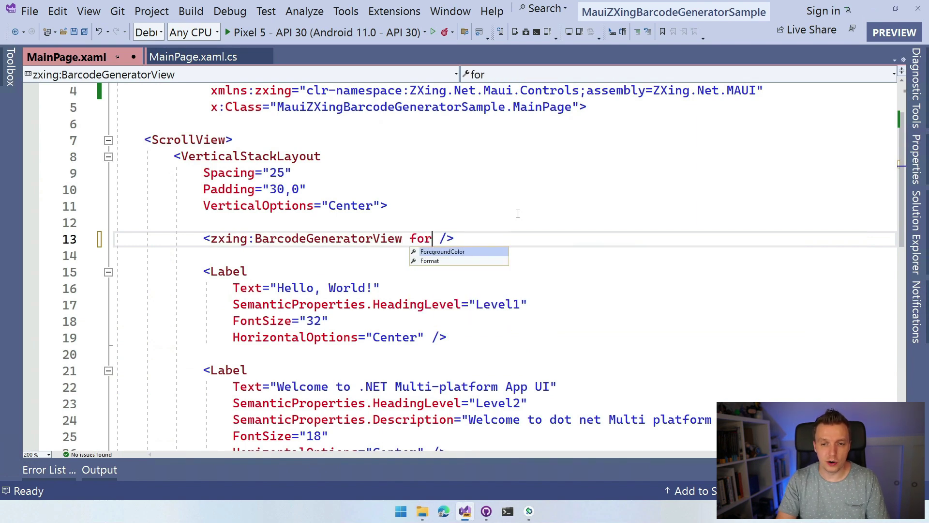
text(m)
Add a Format attribute set to QrCode after browsing the format list.
key(Tab)
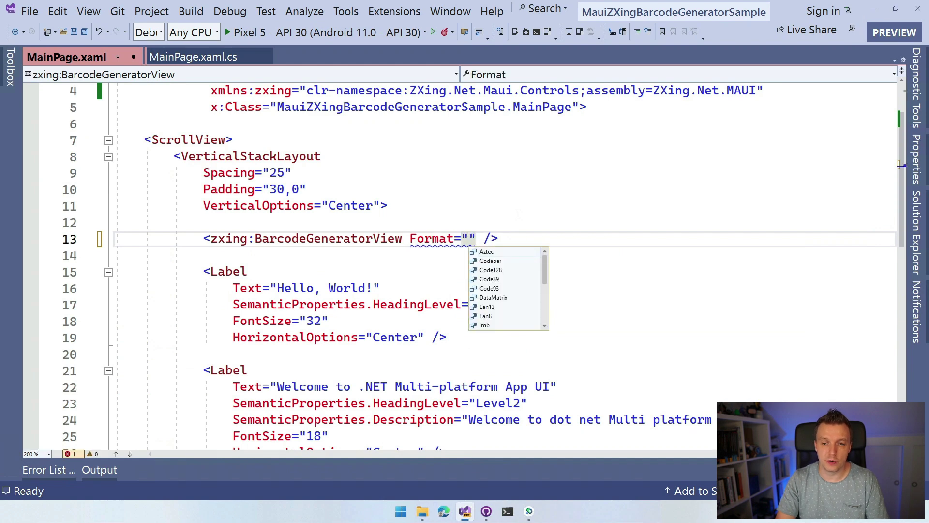
key(Down)
key(Down)
key(Down)
key(Down)
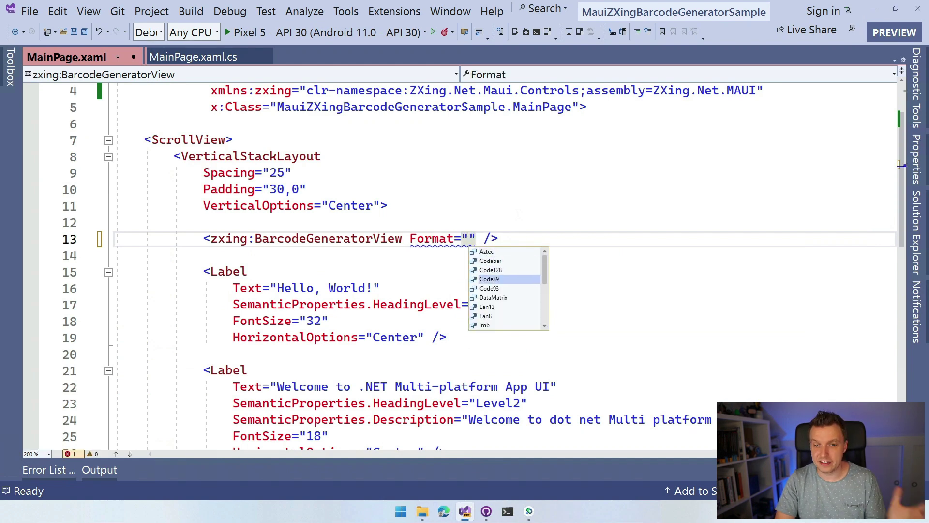
key(Down)
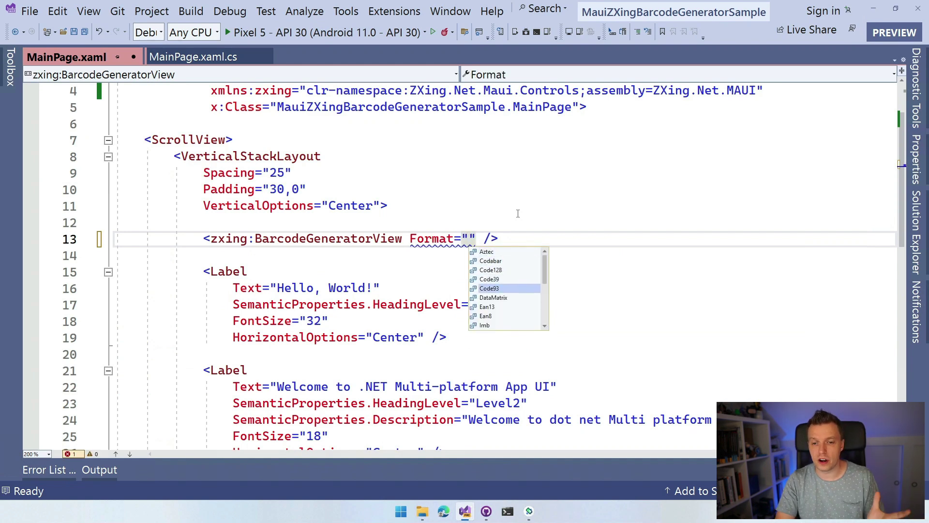
key(Down)
key(Down)
key(Down)
key(Down)
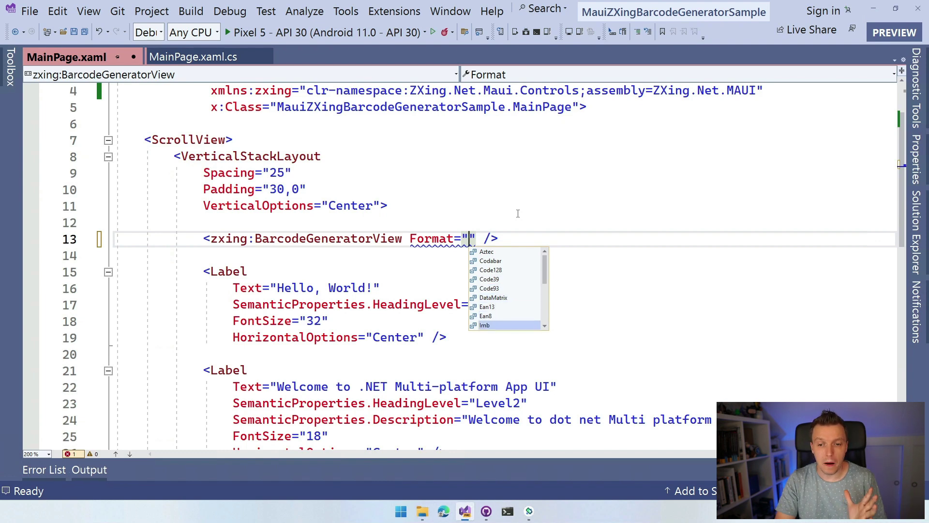
key(Down)
key(Down)
key(Down)
key(Down)
key(Down)
key(Down)
key(Down)
key(Down)
key(Down)
key(Down)
key(Up)
key(Up)
key(Up)
key(Escape)
text(QrCode)
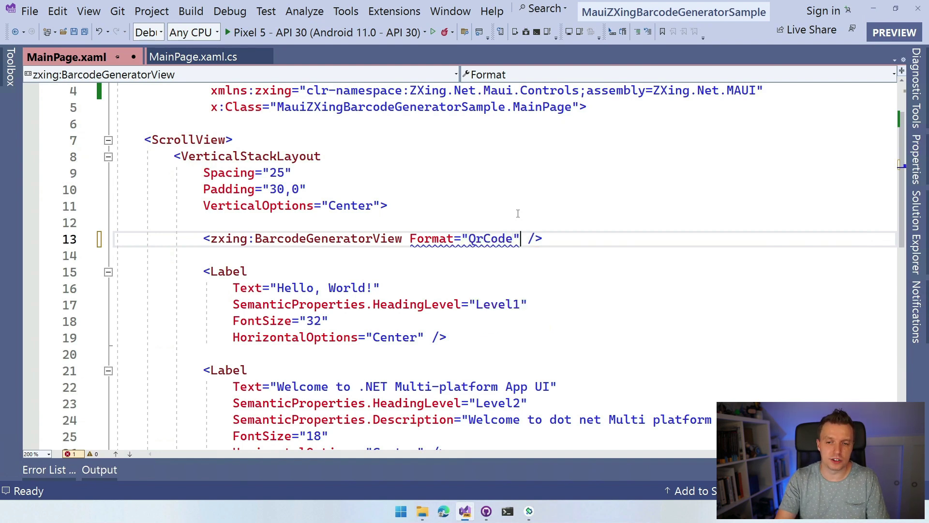
Set the barcode Value to "Please subscribe to my channel" and save MainPage.xaml.
key(Right)
text(V)
key(Escape)
text(alue=")
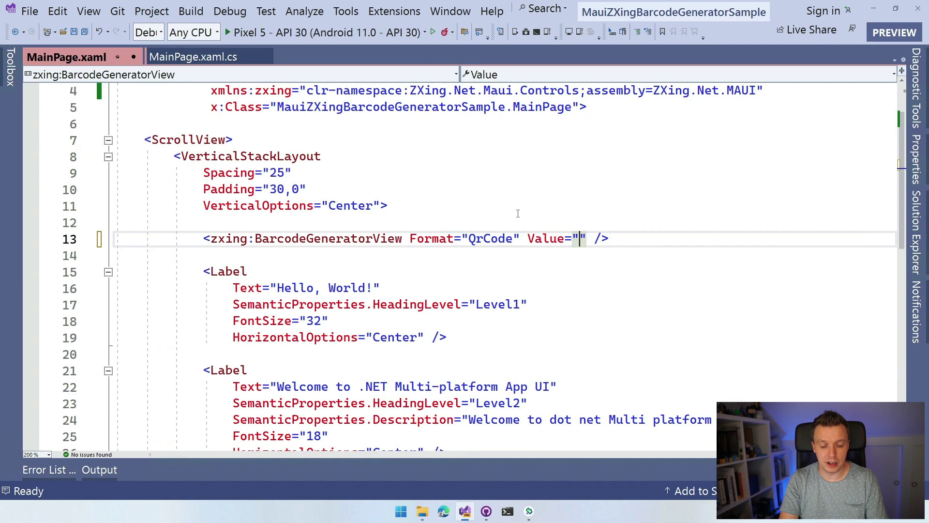
text(Please subscribe.)
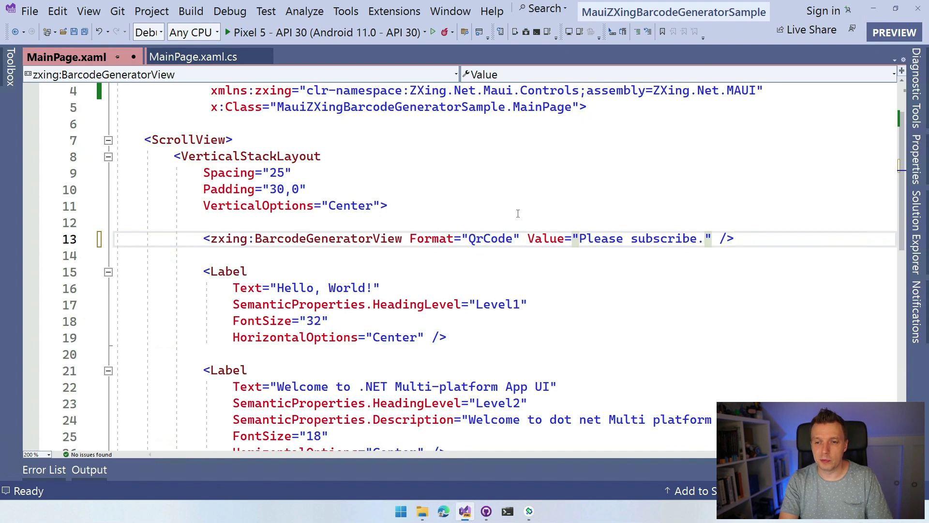
key(BackSpace)
text(to my channel)
key(ctrl+s)
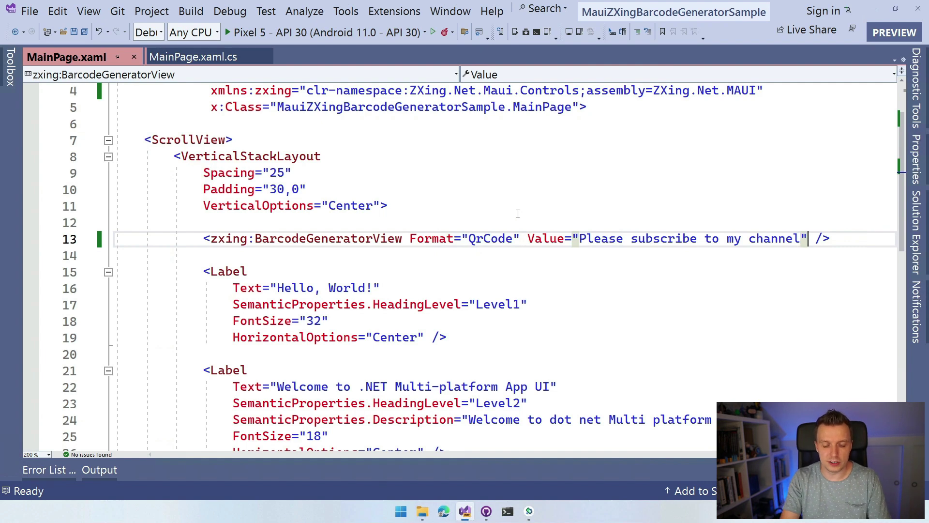
text(Bck)
Fix the mistyped attribute name and start an empty ForegroundColor attribute.
key(BackSpace)
key(BackSpace)
text(ac)
key(BackSpace)
key(BackSpace)
key(BackSpace)
text(For)
key(Tab)
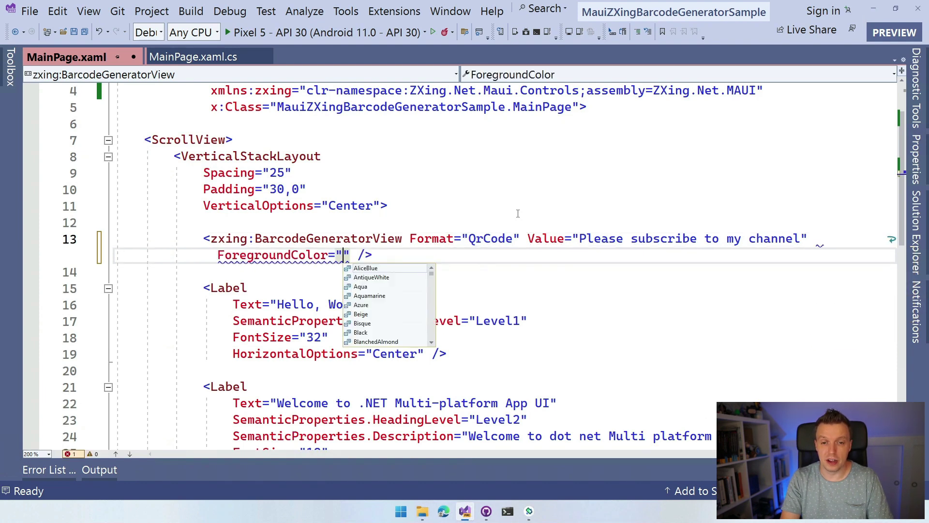
text(Red)
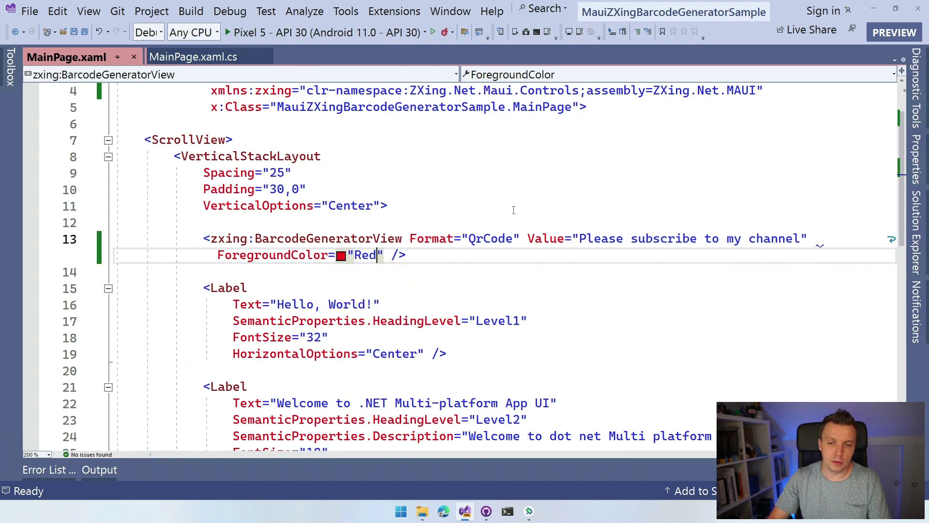
Set ForegroundColor to Red and add WidthRequest="200" and HeightRequest="200".
key(Up)
key(Down)
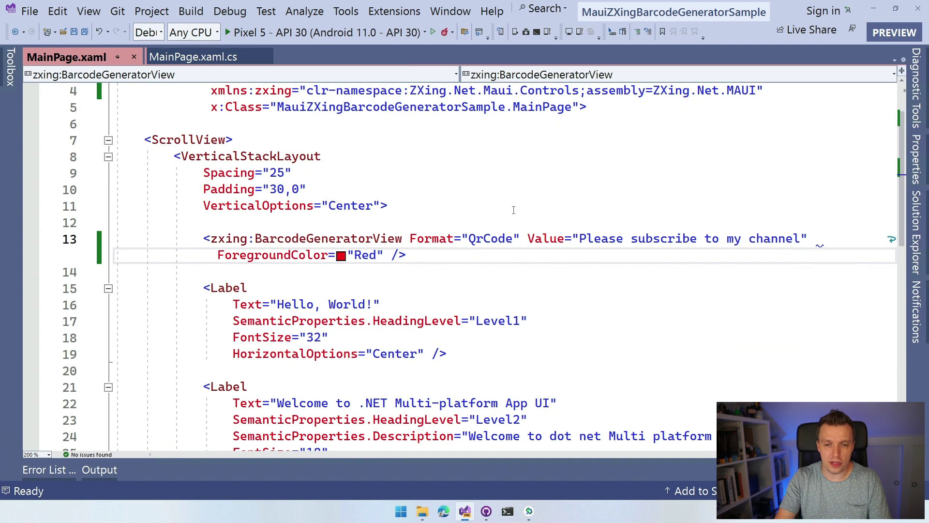
text(wi)
key(Tab)
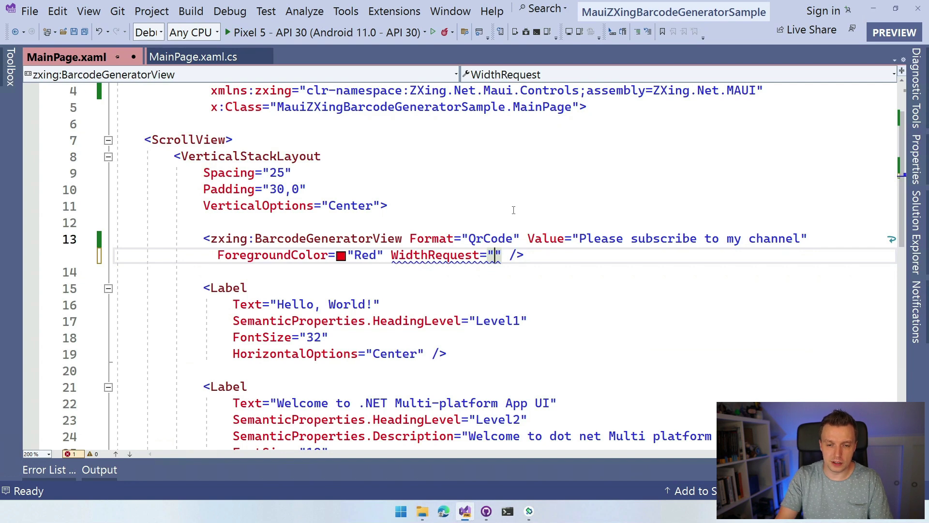
text(200)
key(Right)
text(hei)
key(Tab)
text(200)
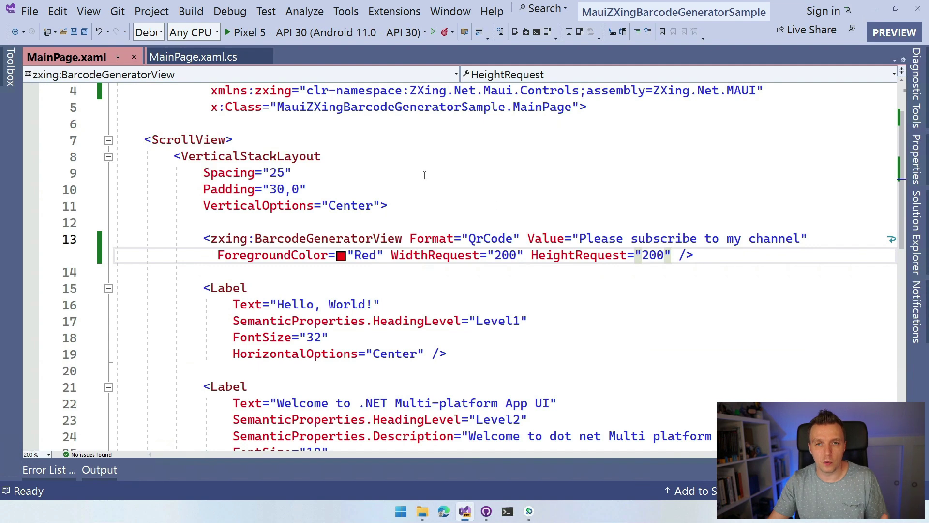
Run the app on the Pixel 5 emulator to see the red QR code, then stop debugging.
click(387, 34)
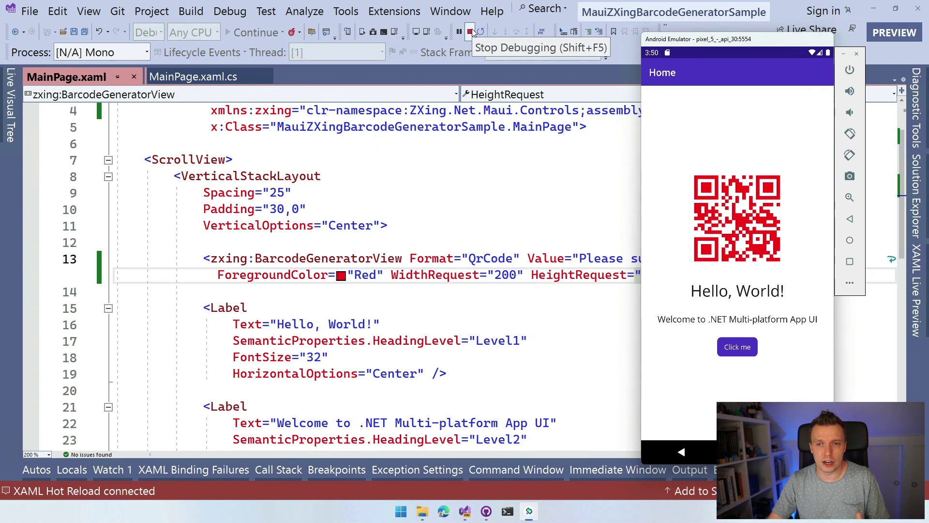
click(471, 31)
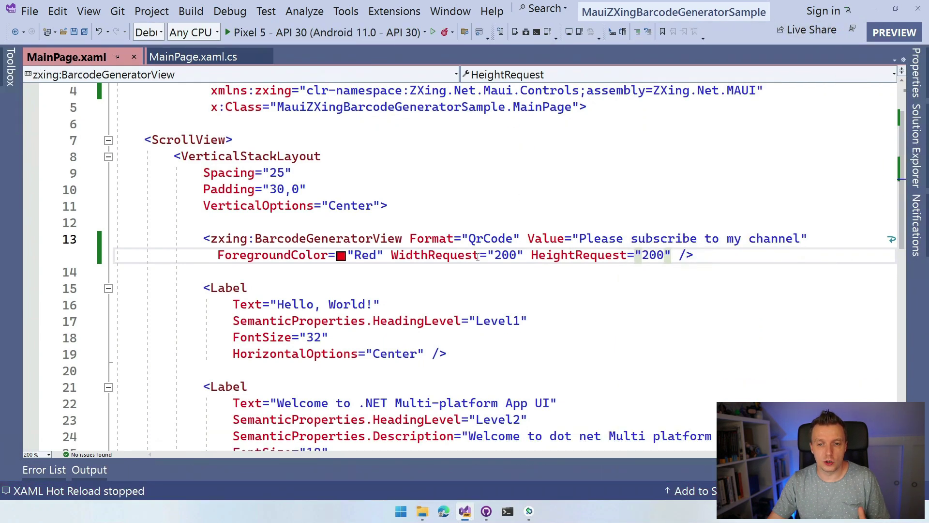
click(510, 238)
double_click(510, 239)
text(Ea)
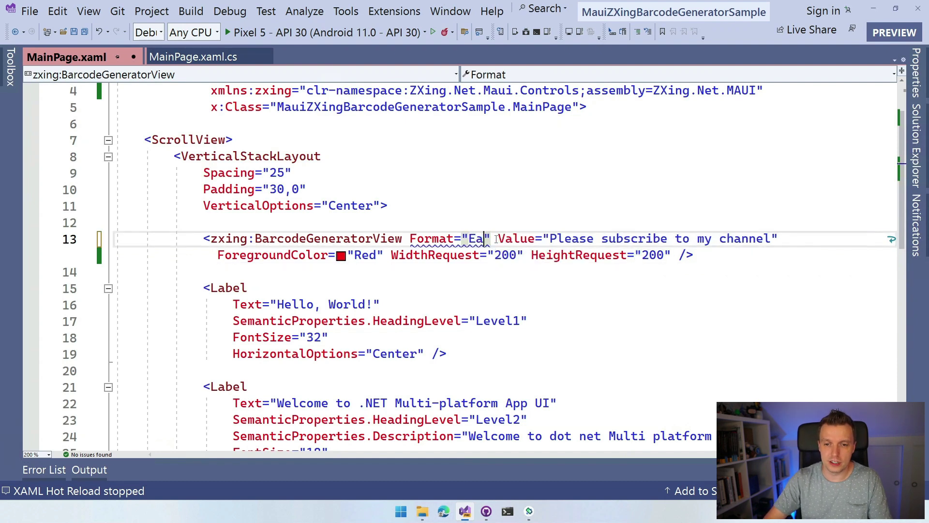
key(Tab)
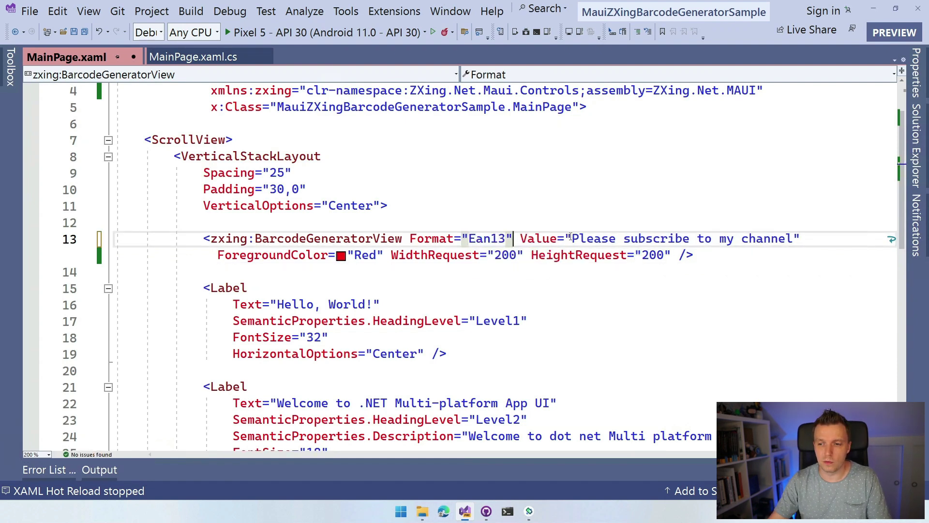
drag(572, 238, 795, 239)
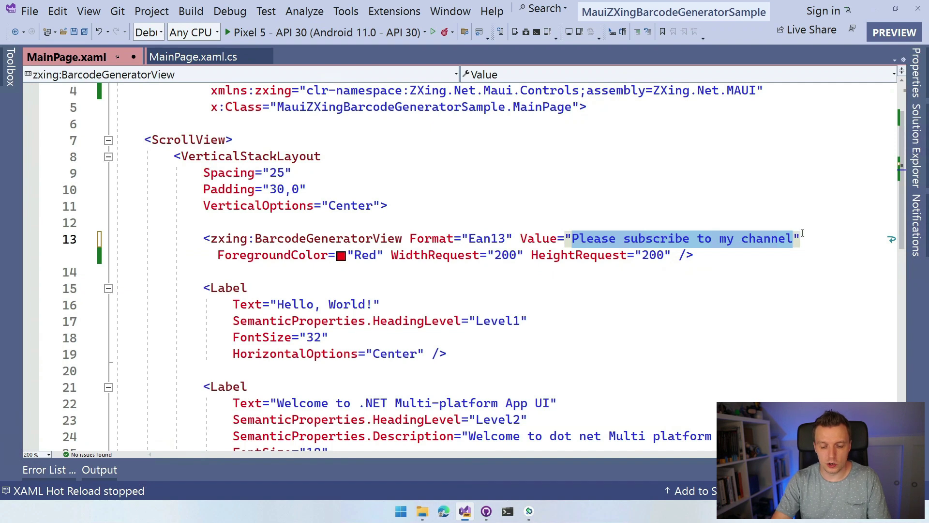
text(012)
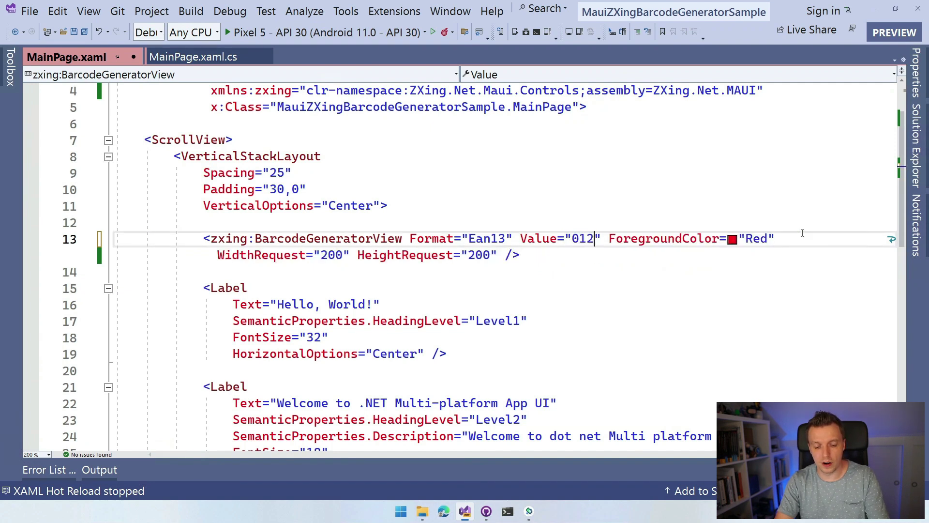
text(3456789)
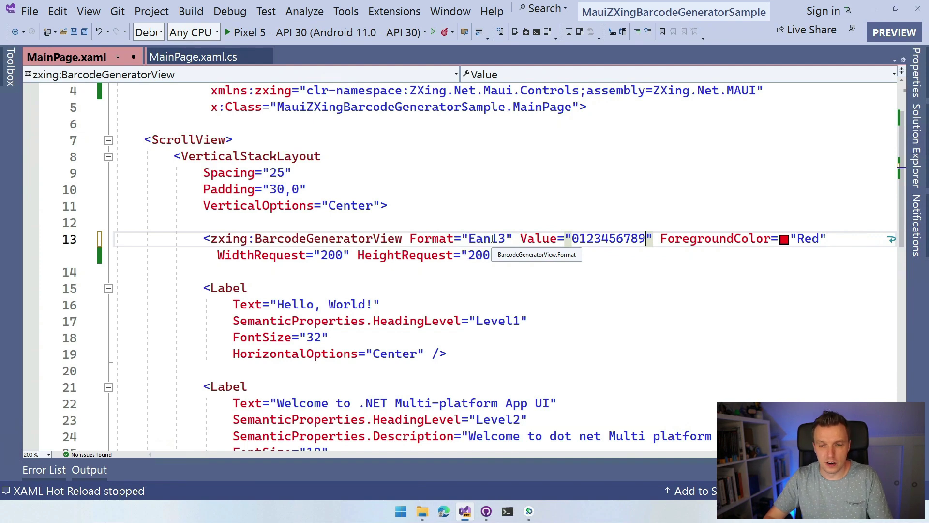
text(12)
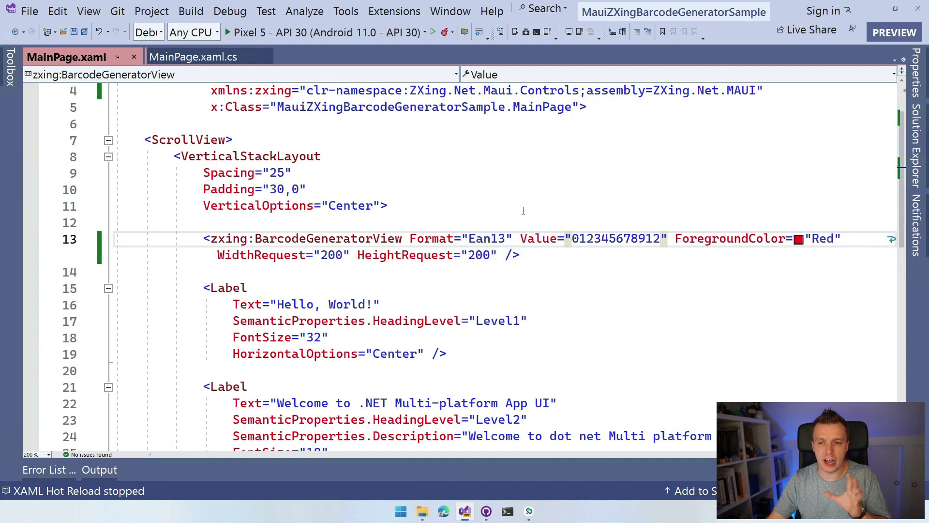